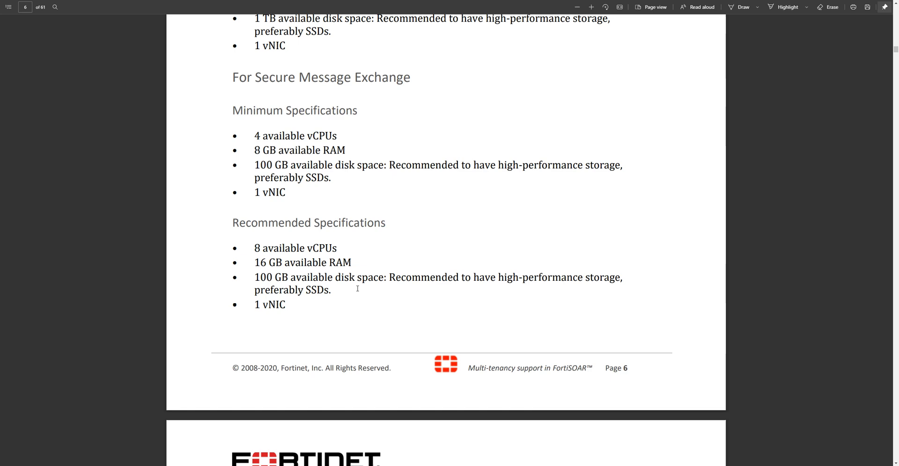
# - Download the FortiSOAR 6.4.4 installer with wget in the MobaXterm terminal
pyautogui.hotkey('alt', 'Tab')
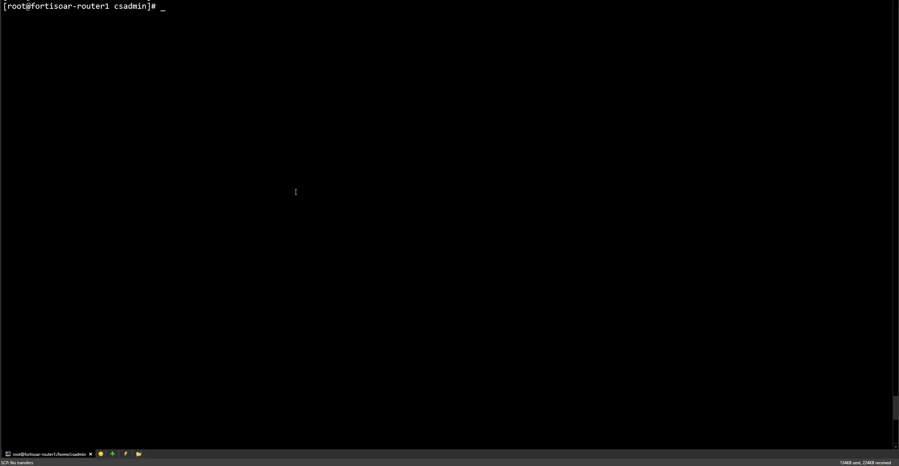
pyautogui.write('wget')
pyautogui.rightClick(315, 162)
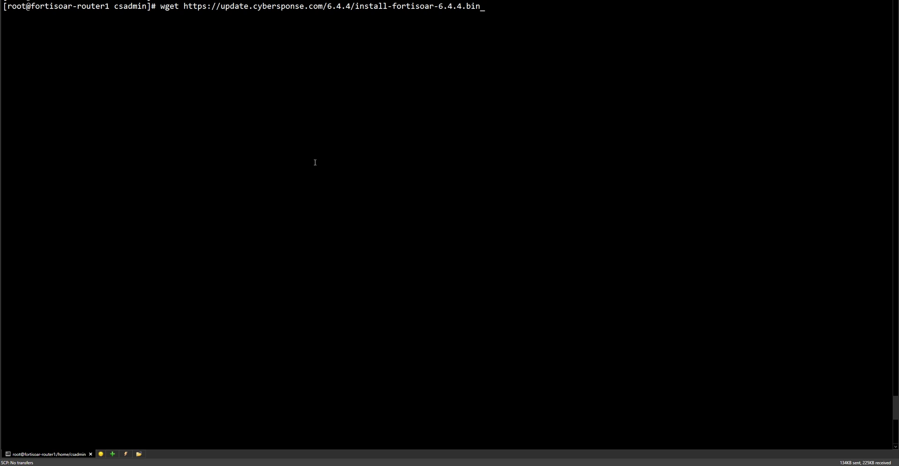
pyautogui.press('Return')
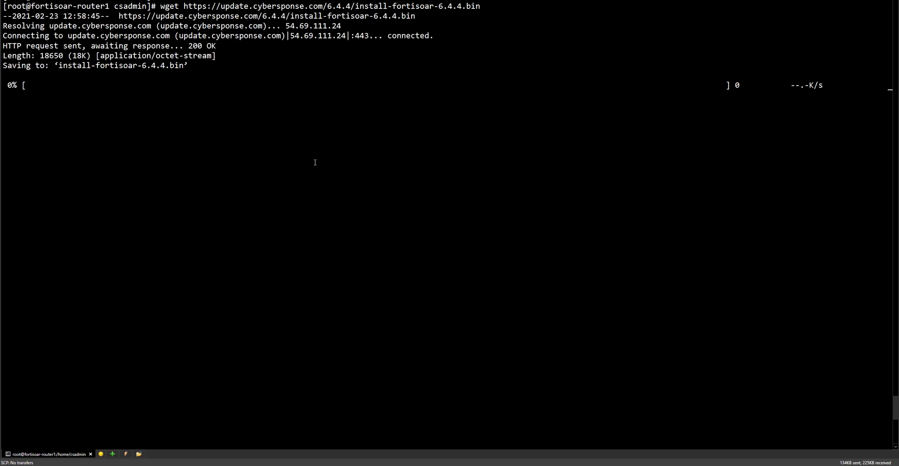
# - Run install-fortisoar-6.4.4.bin and choose option 2, the Secure-Message-Exchange edition
pyautogui.write('sh ')
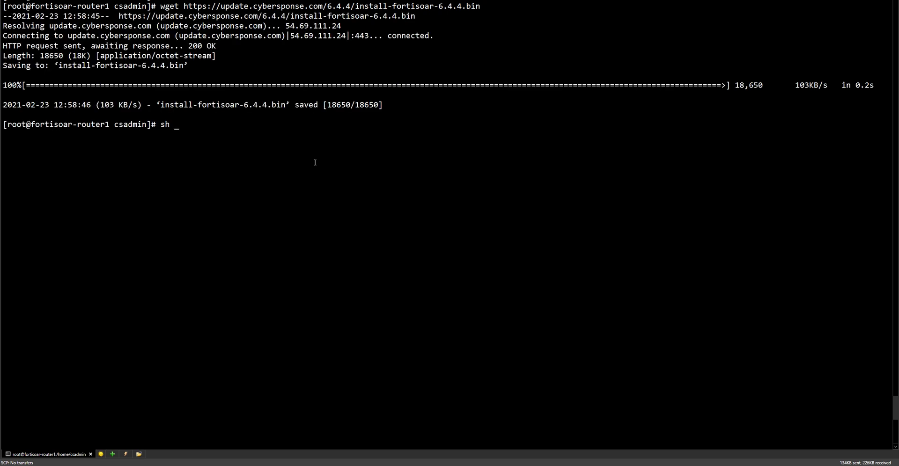
pyautogui.write('install-fortisoar-6.4.4.bin')
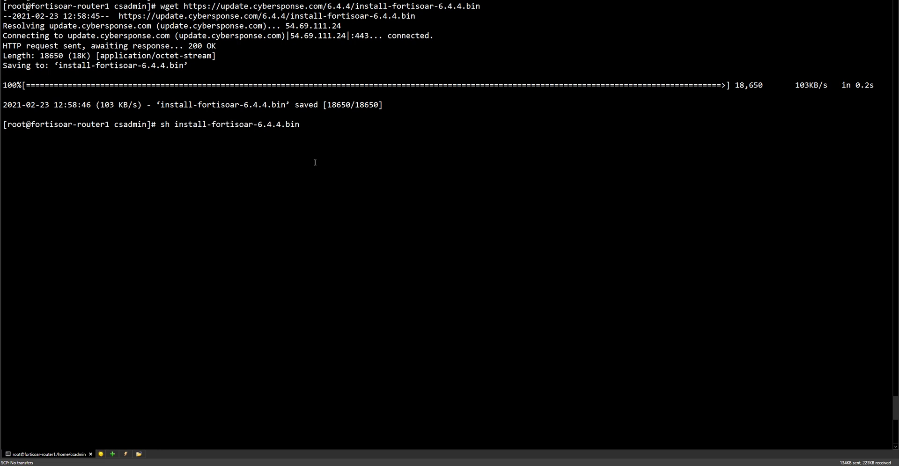
pyautogui.press('Return')
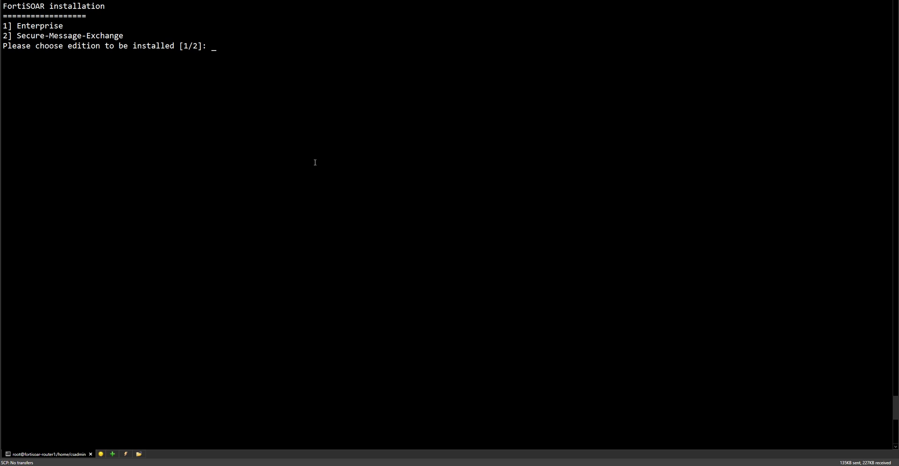
pyautogui.write('2')
pyautogui.press('Return')
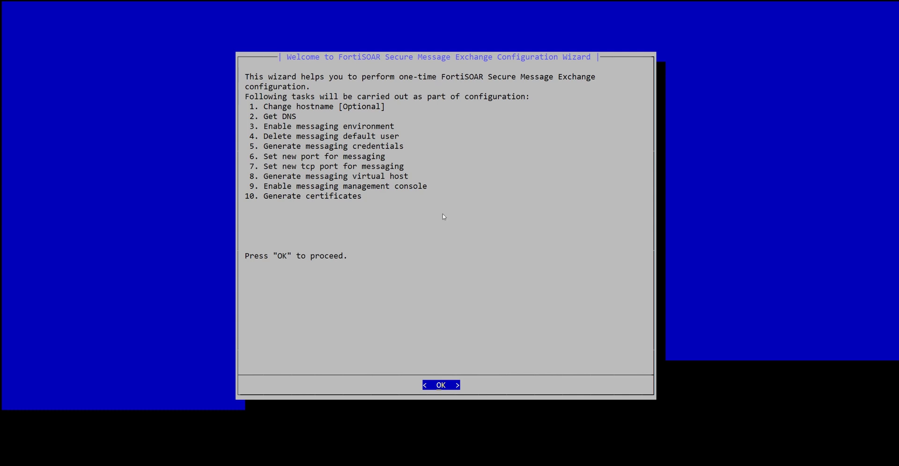
# - Pass the welcome screen, keep hostname fortisoar-router1 and set DNS to 1.1.1.1
pyautogui.press('Return')
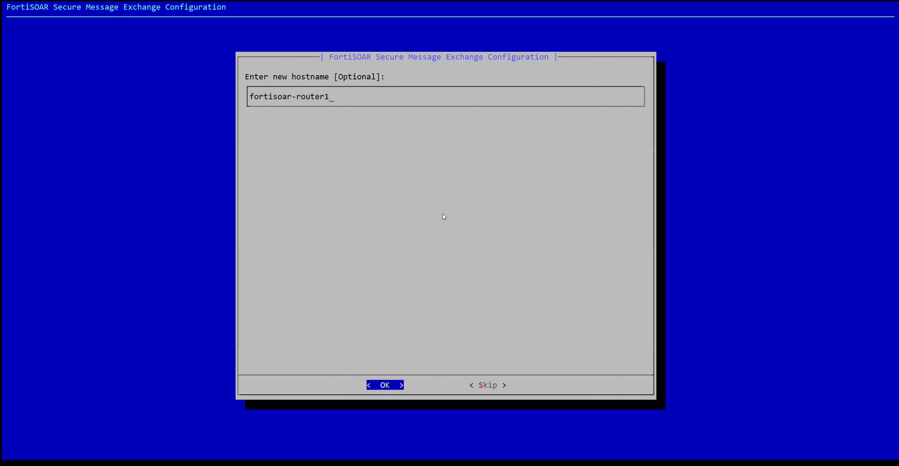
pyautogui.press('Return')
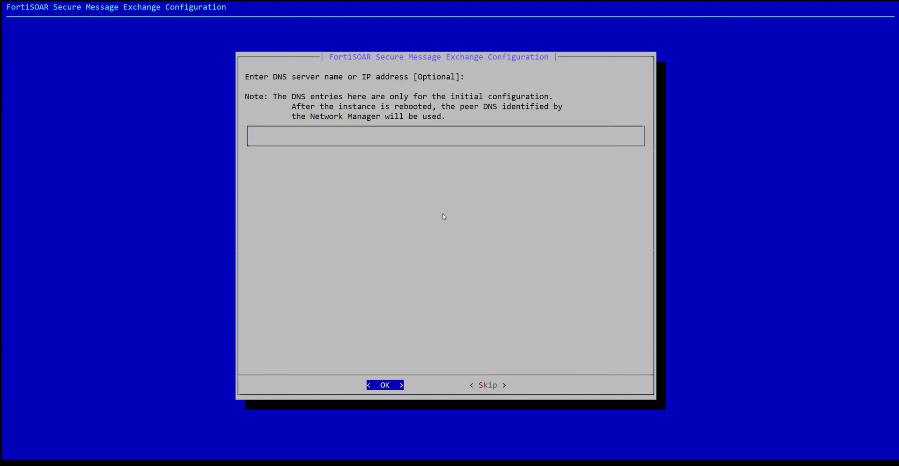
pyautogui.write('1.1.1.1')
pyautogui.press('Return')
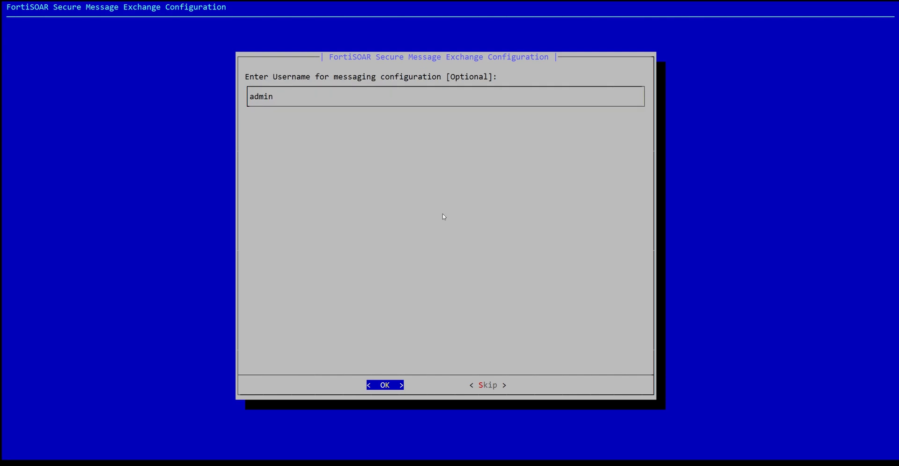
# - Keep the admin messaging username and enter and confirm its password
pyautogui.press('Return')
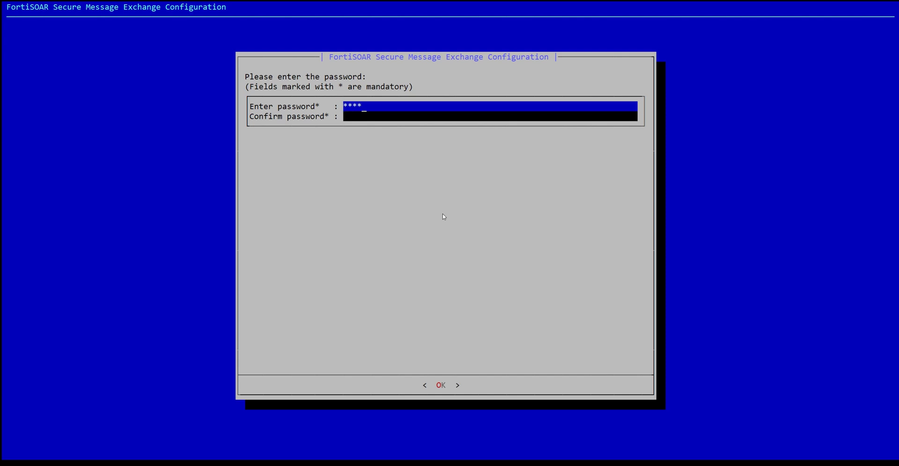
pyautogui.write('**')
pyautogui.press('Tab')
pyautogui.write('********')
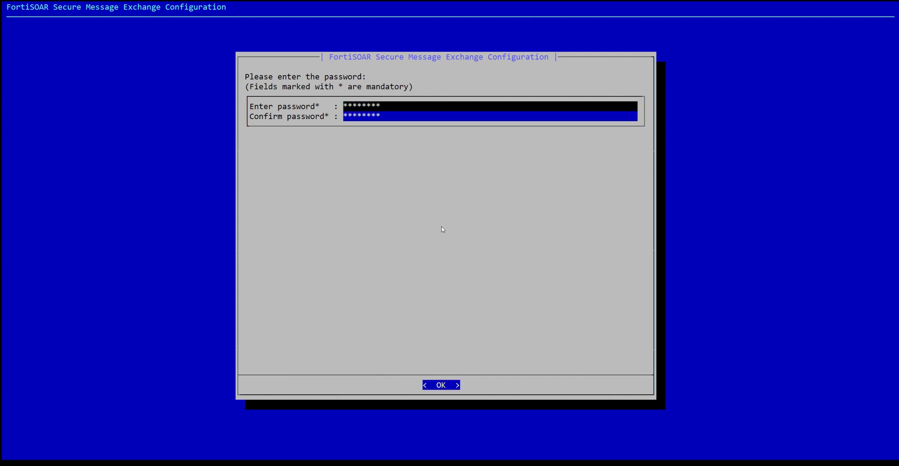
pyautogui.press('Return')
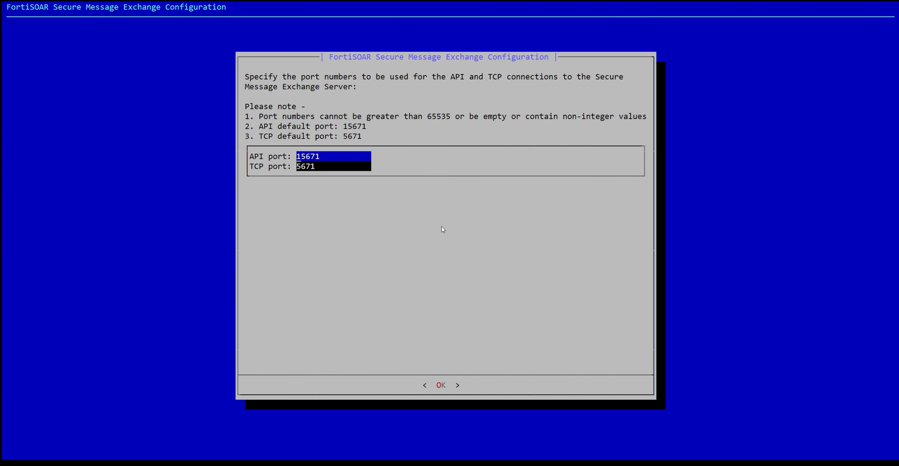
# - Accept default API port 15671 and TCP port 5671, then proceed to apply the configuration
pyautogui.press('Tab')
pyautogui.press('Tab')
pyautogui.press('Return')
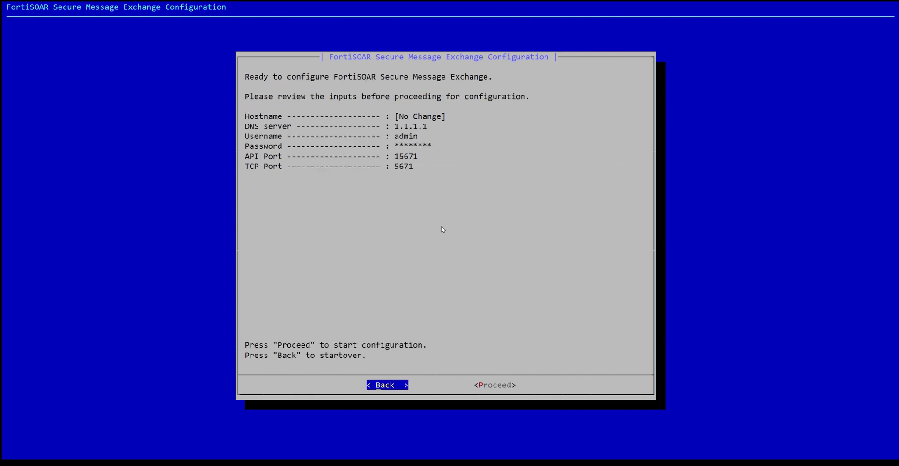
pyautogui.press('Tab')
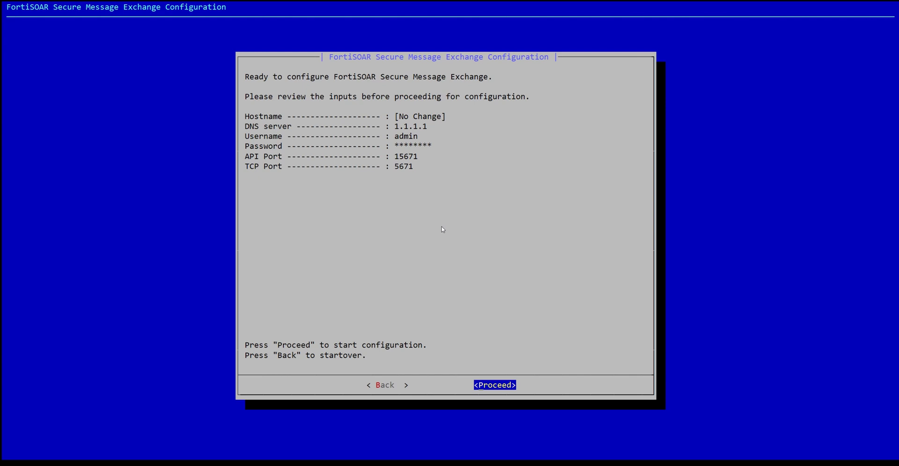
pyautogui.press('Return')
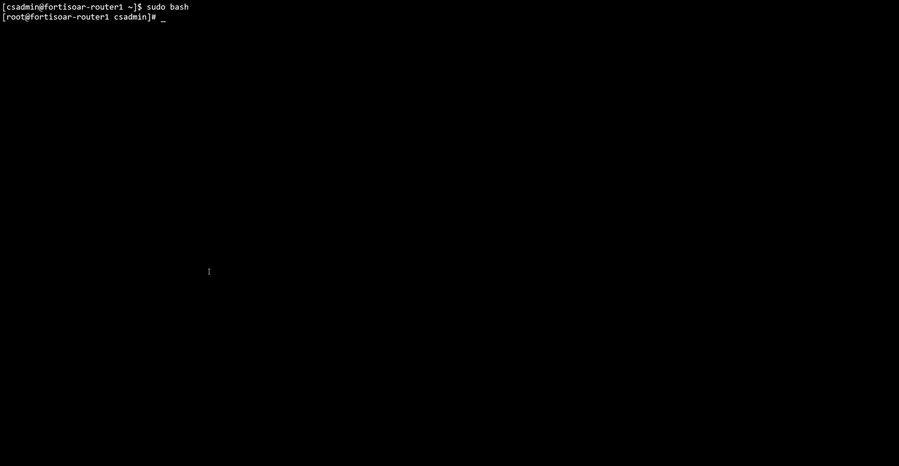
# - In a root shell, reprint the server certificate with !openssl and highlight subject CN fortisoar-router1
pyautogui.write('!openssl')
pyautogui.press('Return')
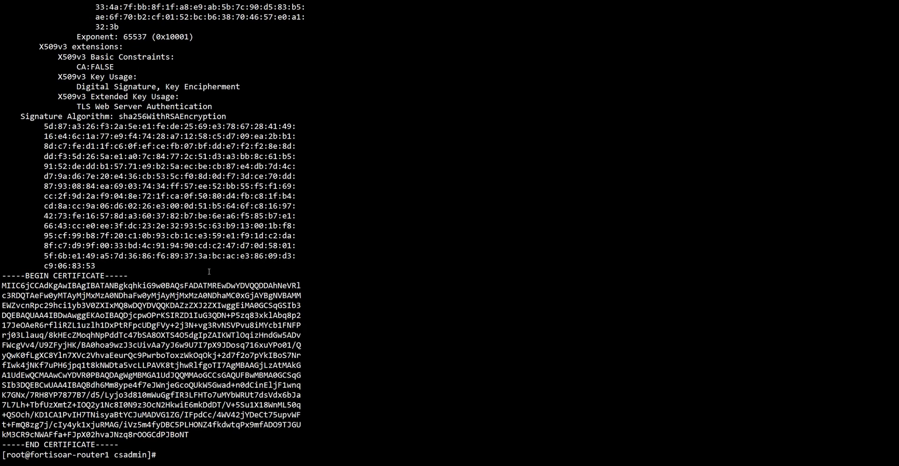
pyautogui.scroll(15, 209, 271)
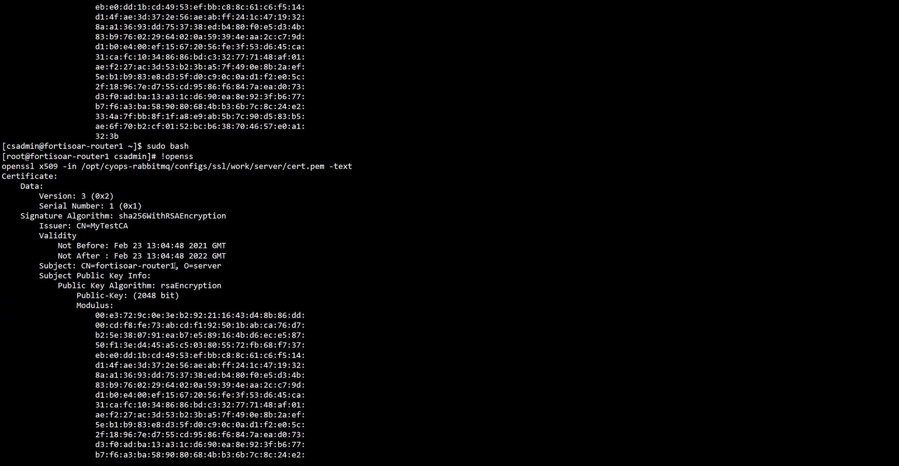
pyautogui.moveTo(175, 265); pyautogui.dragTo(96, 265)
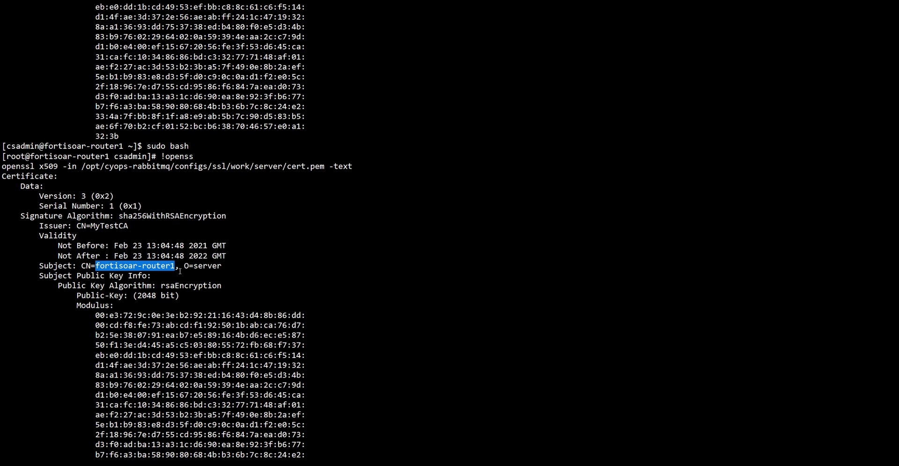
pyautogui.press('Return')
pyautogui.press('Return')
pyautogui.write('ssh csadmni')
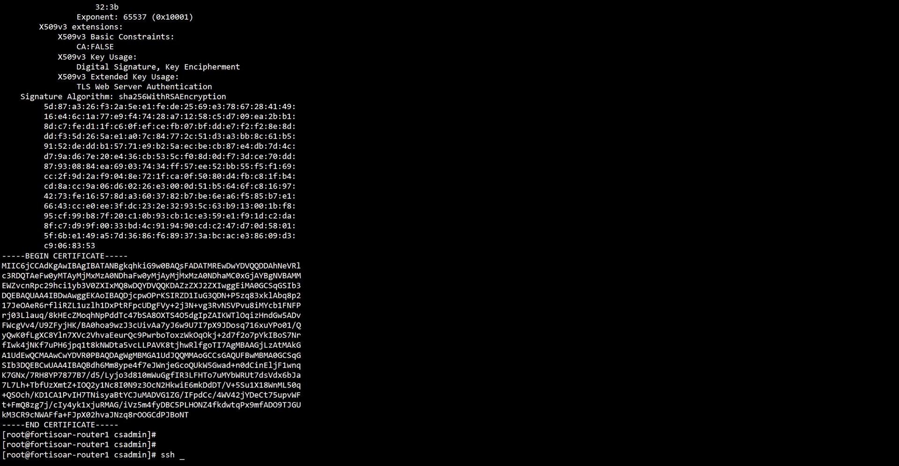
pyautogui.press('BackSpace')
pyautogui.press('BackSpace')
pyautogui.press('BackSpace')
pyautogui.press('BackSpace')
pyautogui.write('dmin@10.222.248.60')
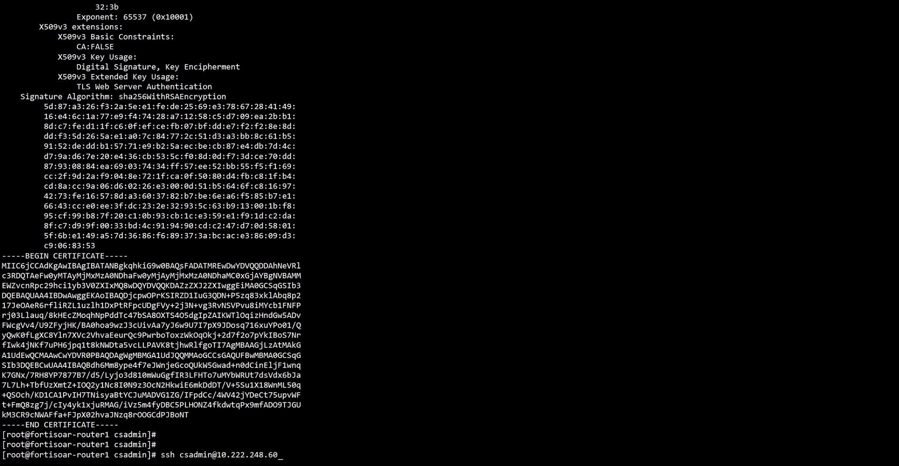
pyautogui.press('Return')
pyautogui.write('yes')
pyautogui.press('Return')
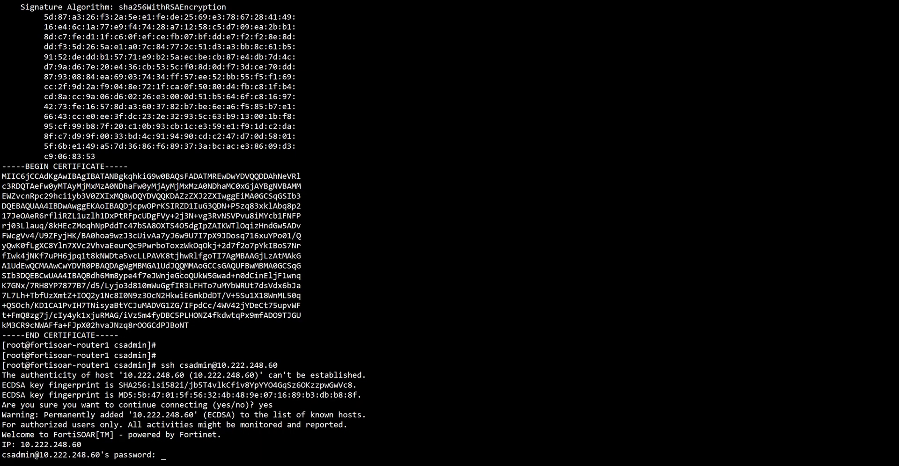
pyautogui.press('Return')
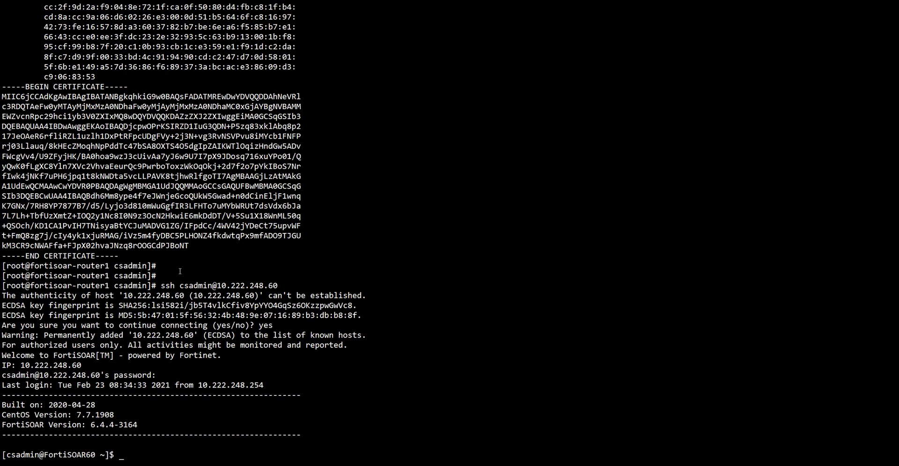
# - Confirm /etc/hosts maps fortisoar-router1 to 10.222.248.54, then exit the SSH session
pyautogui.write('cat /etc/hosts')
pyautogui.press('Return')
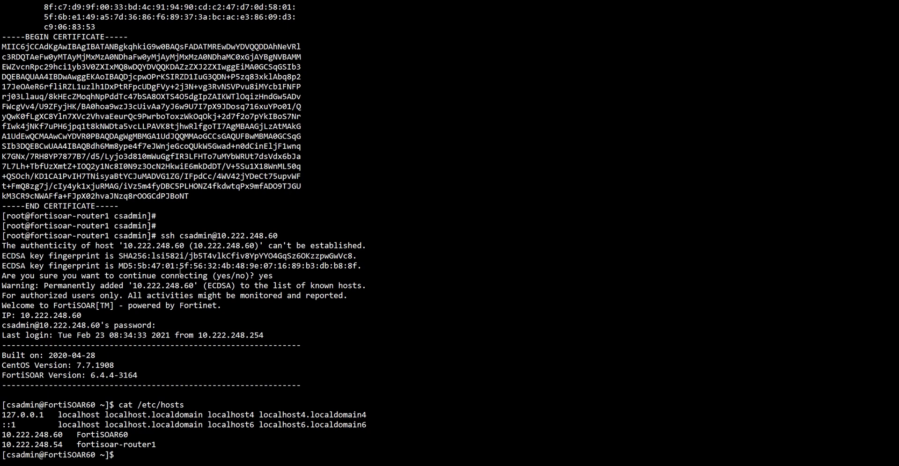
pyautogui.write('exit')
pyautogui.press('Return')
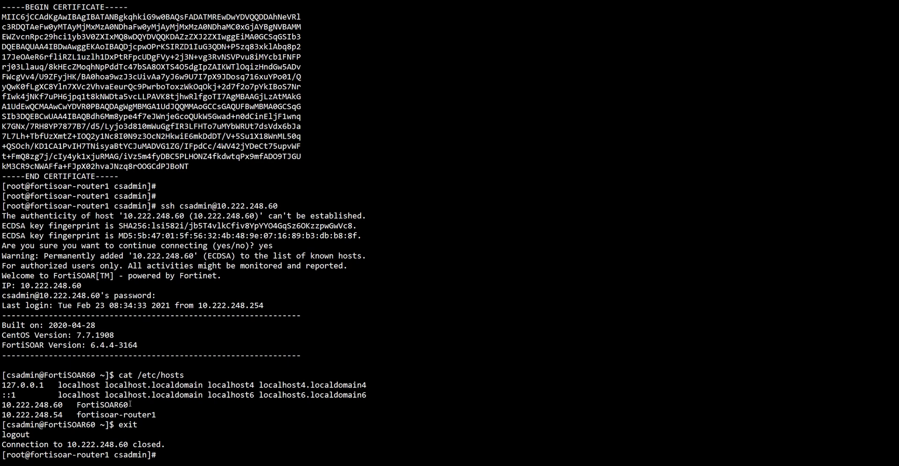
pyautogui.press('Return')
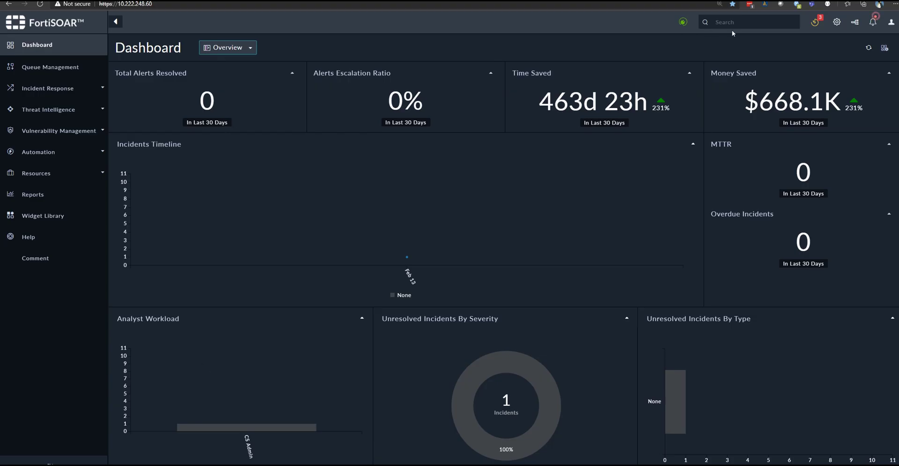
# - Start a new Secure Message Exchange from the Settings page
pyautogui.click(836, 22)
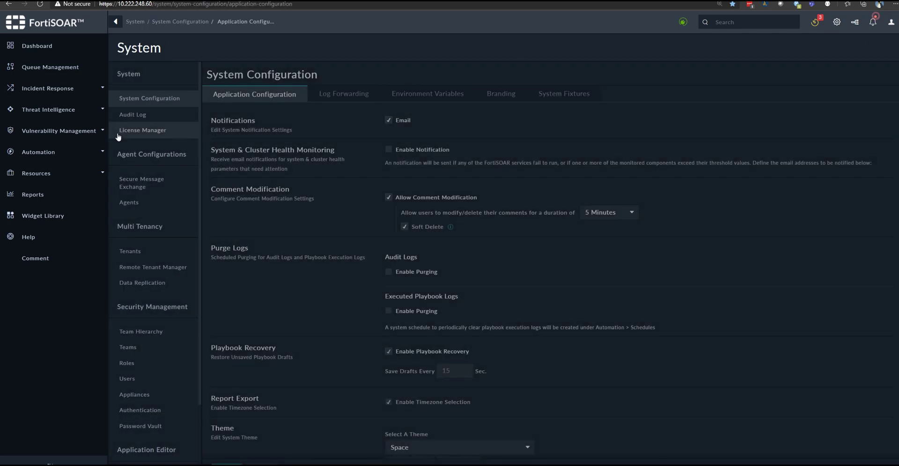
pyautogui.click(141, 187)
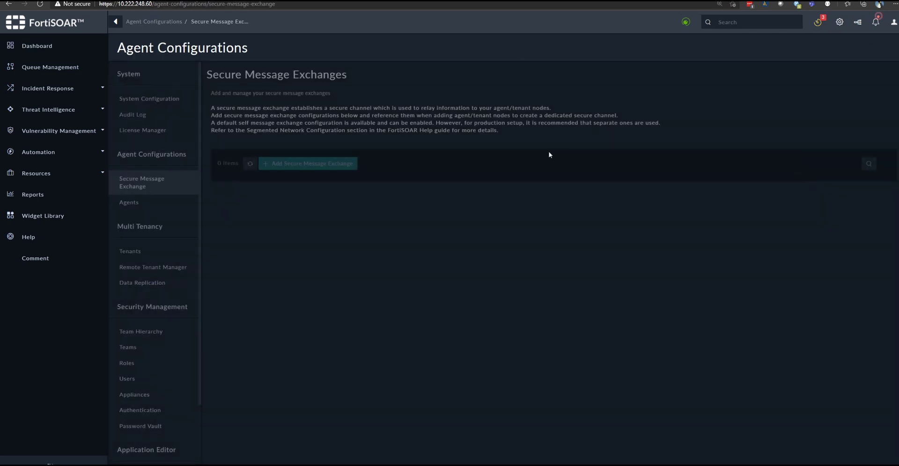
pyautogui.click(321, 164)
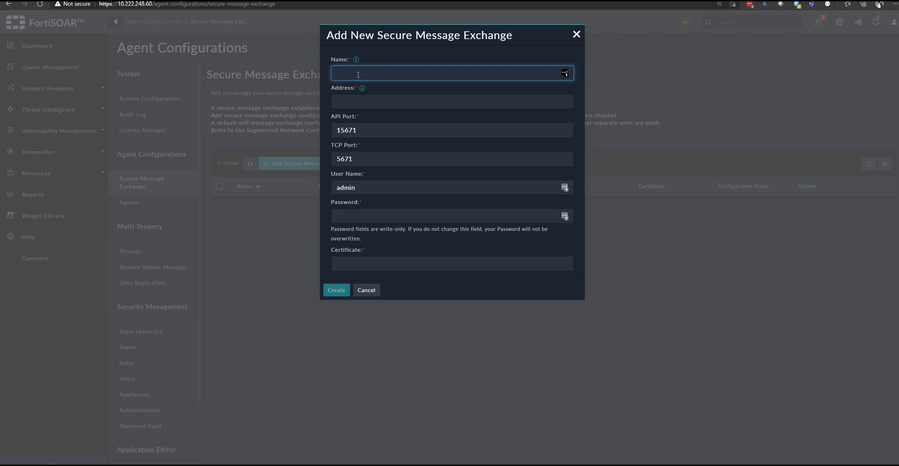
# - Set both the Name and Address fields to fortisoar-router1
pyautogui.write('router')
pyautogui.write('fortiso')
pyautogui.write('ar-')
pyautogui.press('End')
pyautogui.write('1')
pyautogui.hotkey('ctrl', 'a')
pyautogui.moveTo(364, 91)
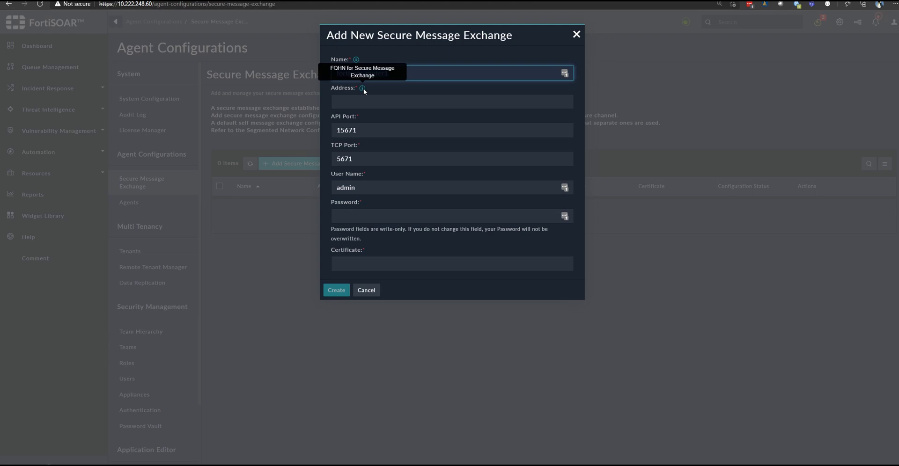
pyautogui.hotkey('ctrl', 'a')
pyautogui.hotkey('ctrl', 'c')
pyautogui.click(365, 102)
pyautogui.hotkey('ctrl', 'v')
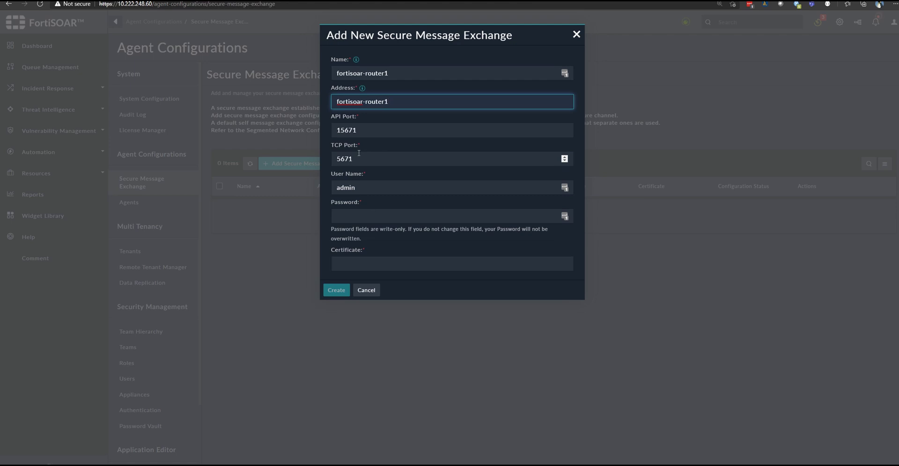
# - Enter the password for the admin user
pyautogui.click(359, 215)
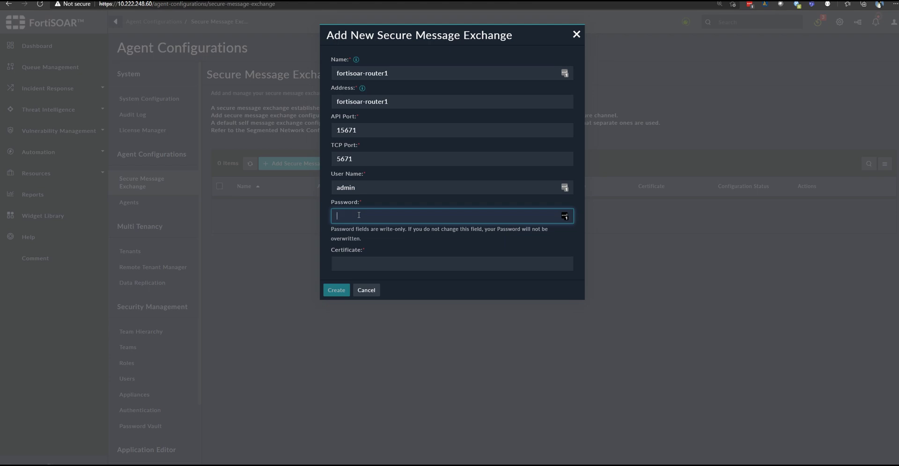
pyautogui.write('********')
pyautogui.click(350, 266)
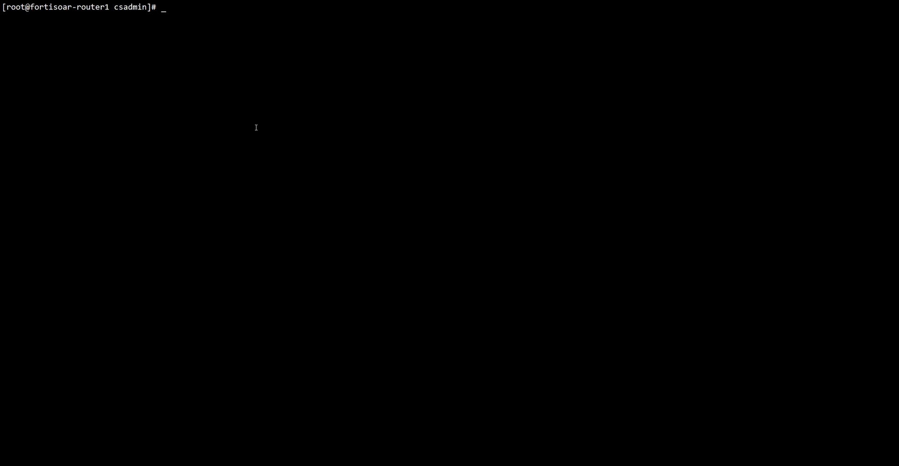
# - Print /opt/cyops/configs/rabbitmq/ssl/cyopsca/cacert.pem and select the whole CA certificate
pyautogui.write('cat')
pyautogui.rightClick(256, 128)
pyautogui.press('Return')
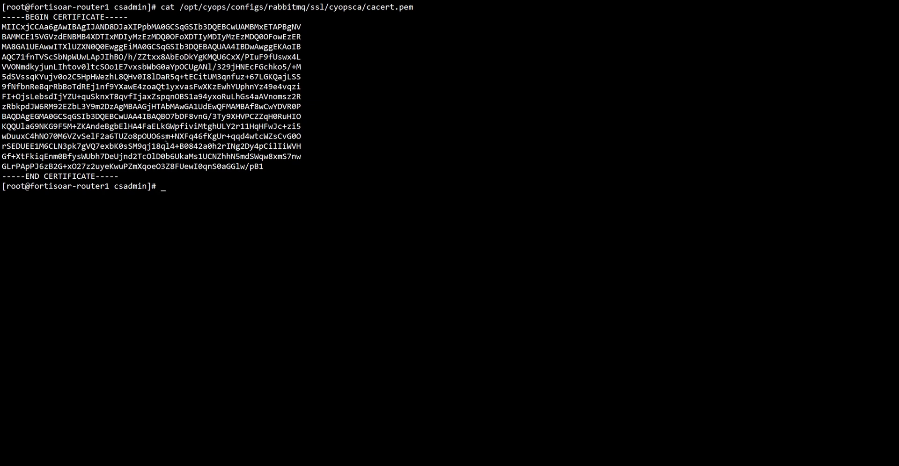
pyautogui.moveTo(118, 179); pyautogui.dragTo(2, 17)
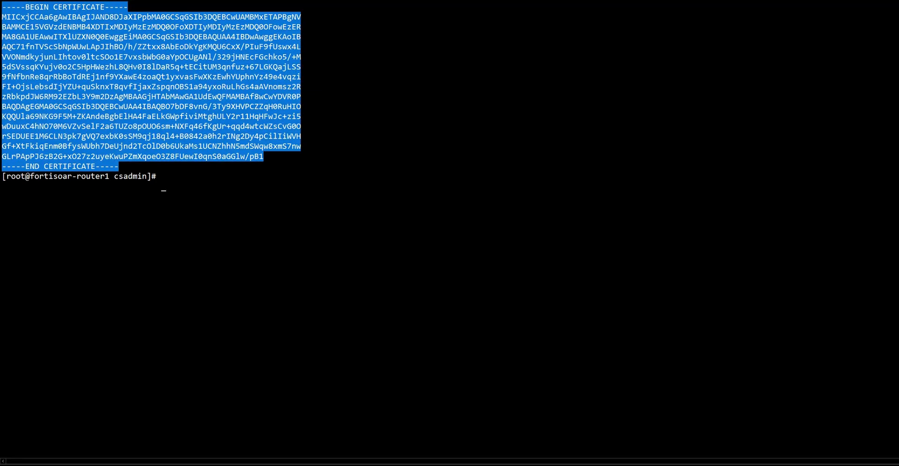
pyautogui.hotkey('alt', 'Tab')
# - Paste the CA certificate into the Certificate field, create the exchange, and decline LastPass's save offer
pyautogui.hotkey('ctrl', 'Tab')
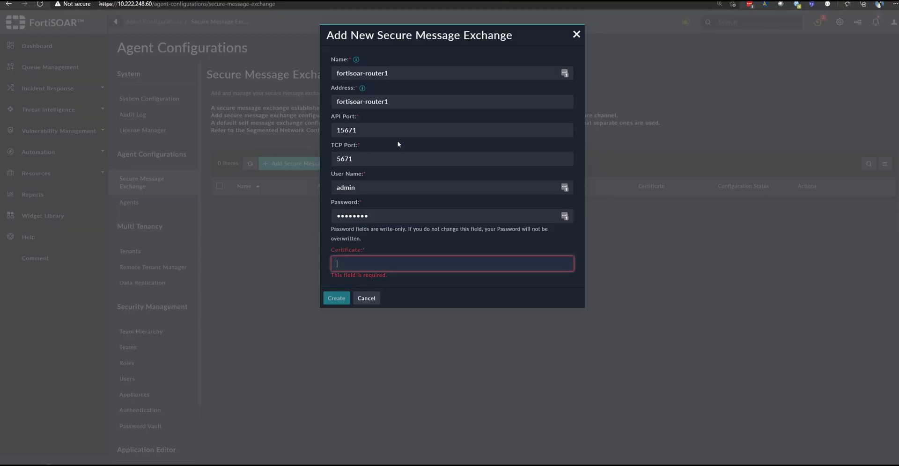
pyautogui.rightClick(382, 261)
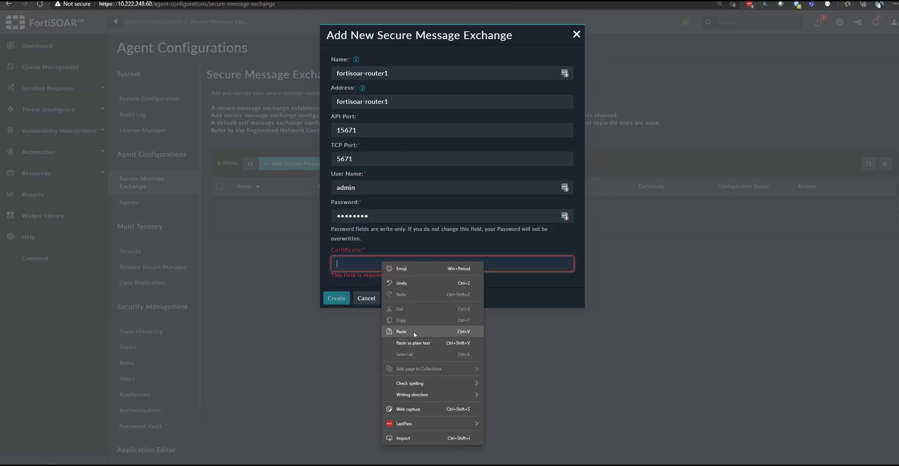
pyautogui.click(414, 331)
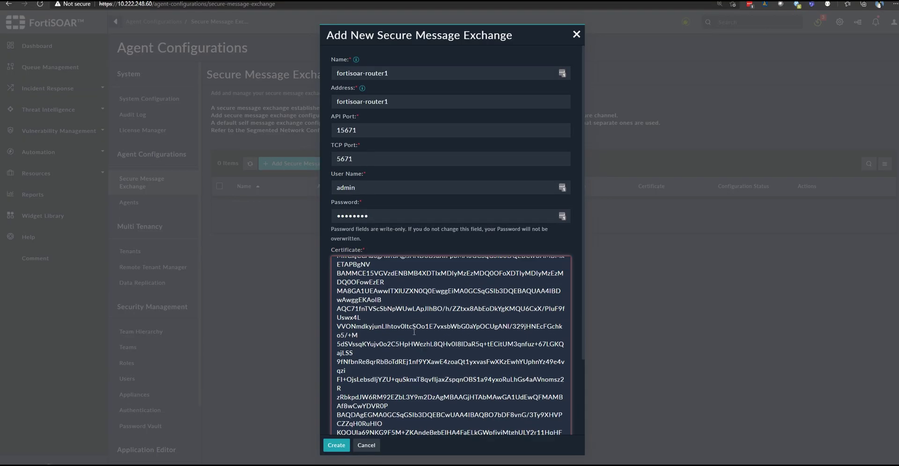
pyautogui.click(336, 446)
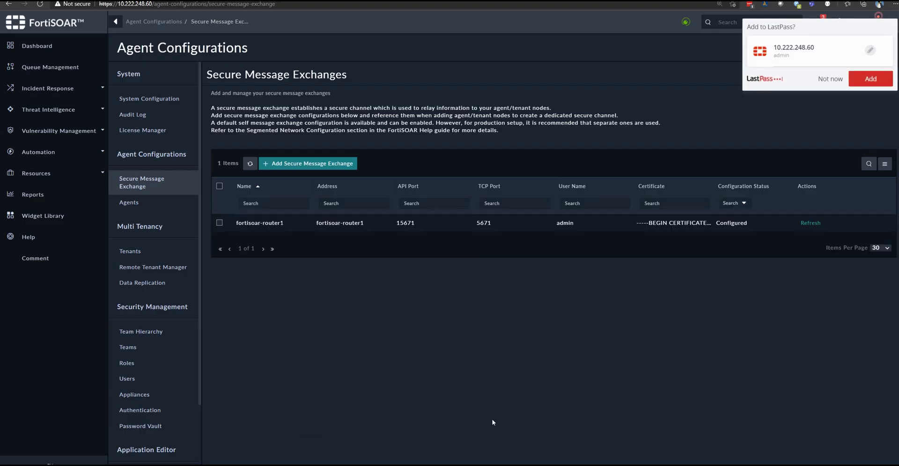
pyautogui.click(832, 80)
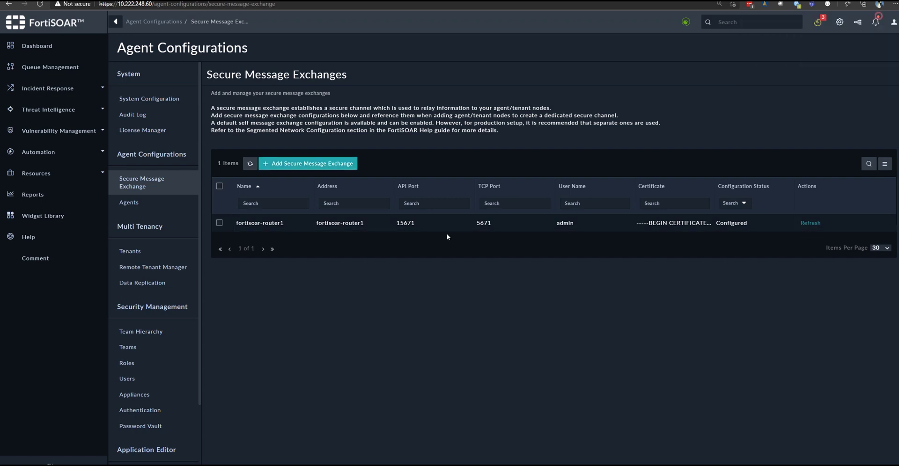